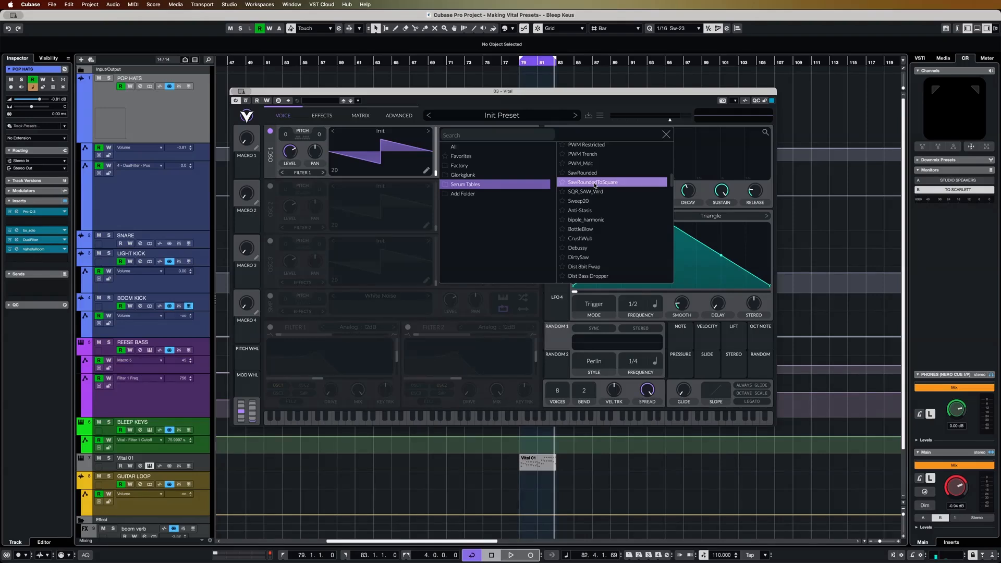
Load the SawRoundedToSquare wavetable into oscillator 1 and audition a sweep of its wavetable position
left_click(595, 185)
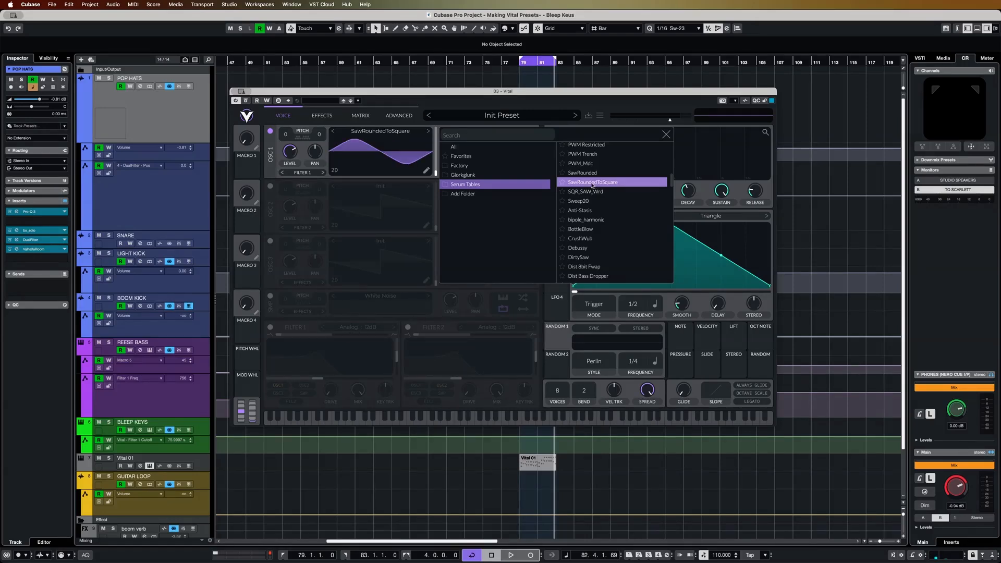
left_click(433, 198)
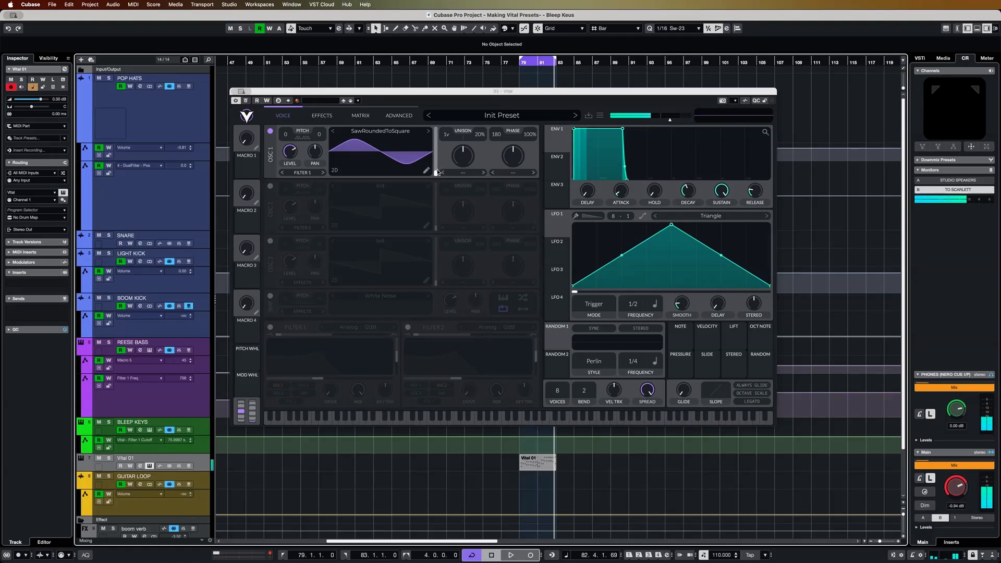
left_click_drag(436, 174, 436, 218)
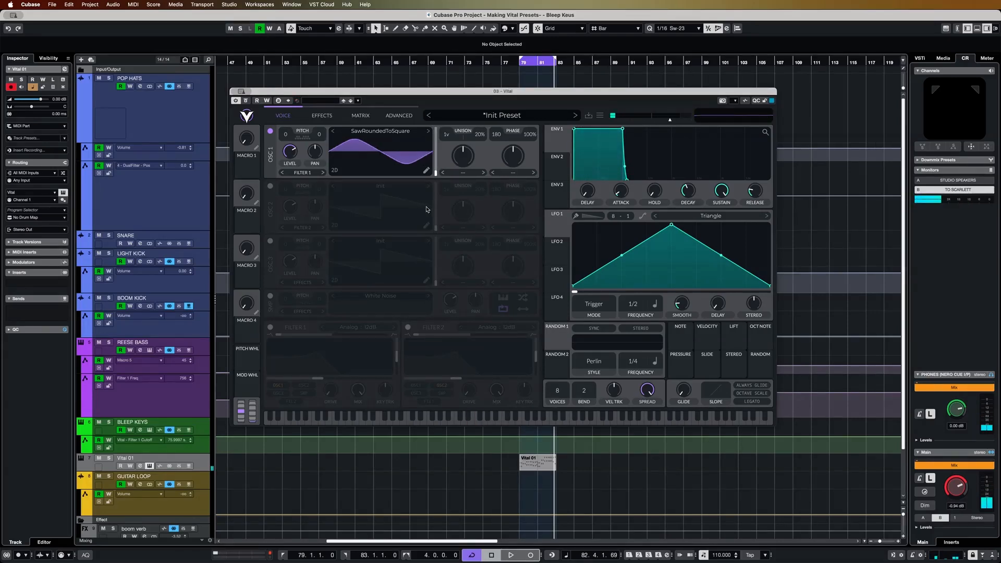
mouse_move(624, 193)
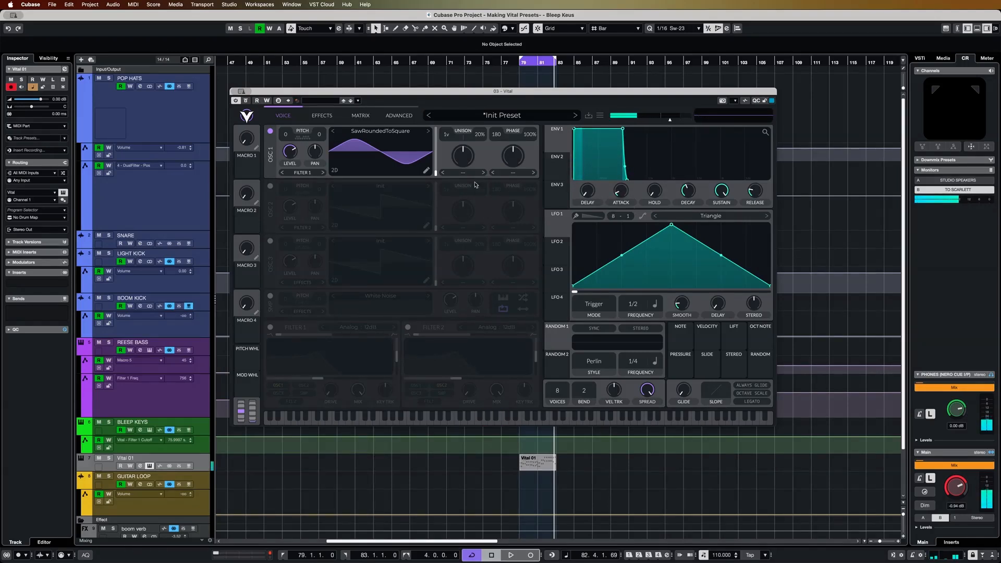
Enable oscillator 2 with the Basic Shapes wavetable, transpose it up 12 semitones and lower its level to about 0.2
left_click(271, 186)
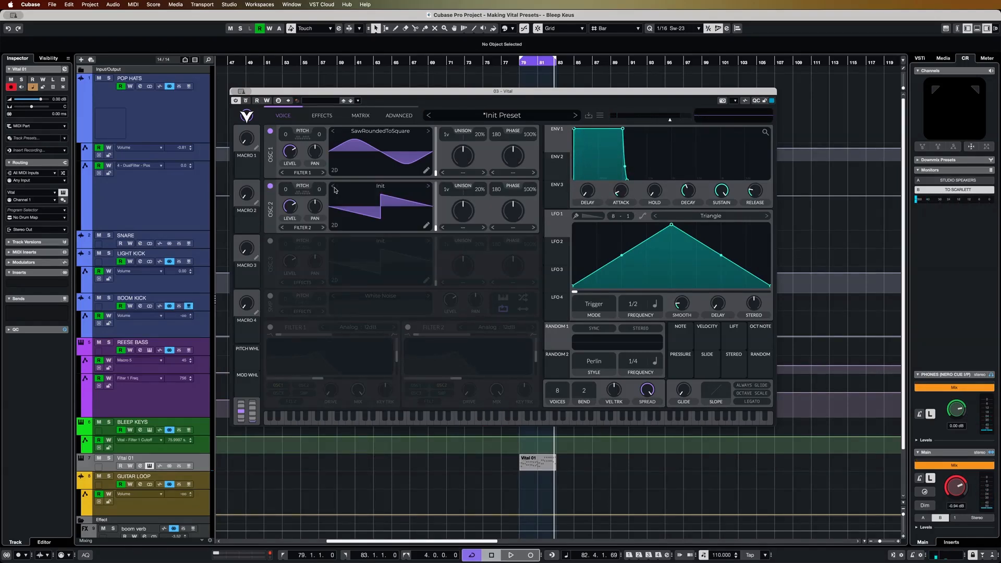
left_click(380, 186)
left_click(582, 249)
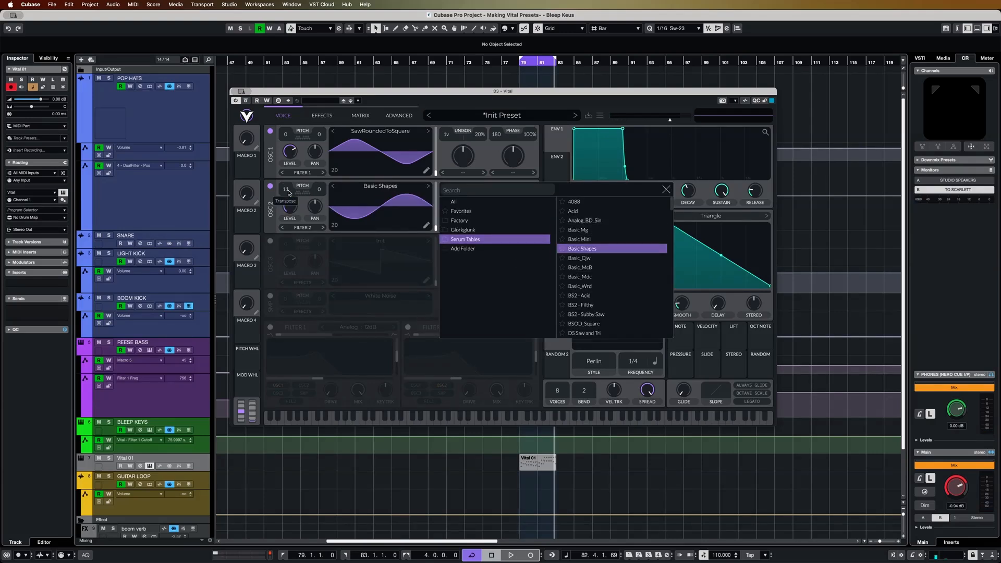
left_click(666, 190)
mouse_move(296, 219)
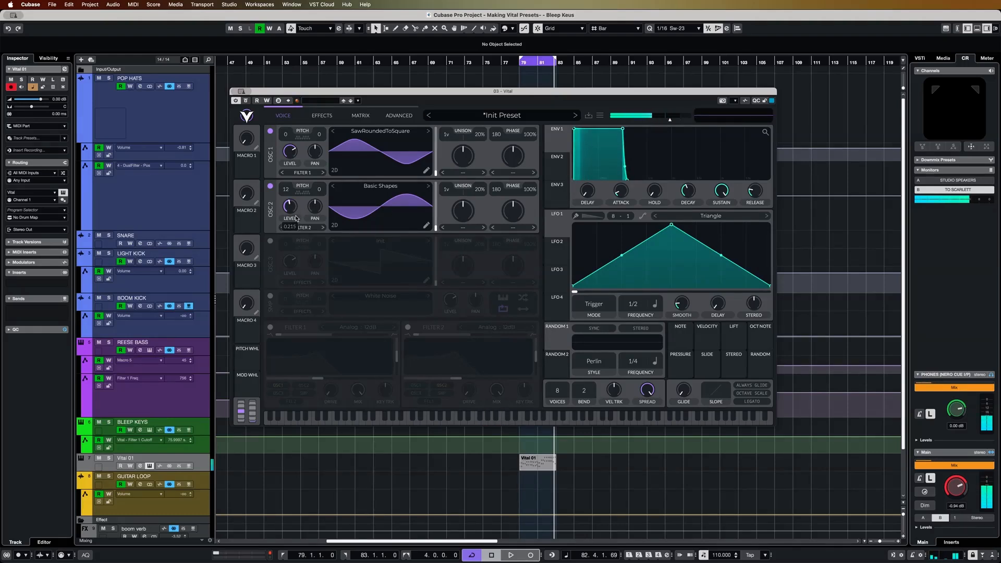
Enable Filter 1 for both oscillators and adjust the cutoff of its Analog 12dB low-pass
left_click(271, 327)
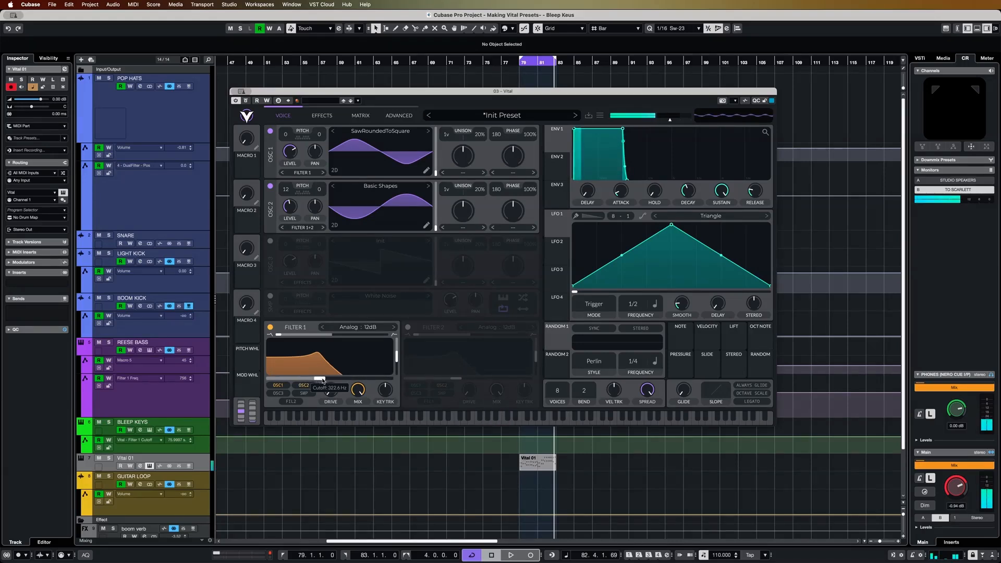
left_click_drag(322, 380, 335, 382)
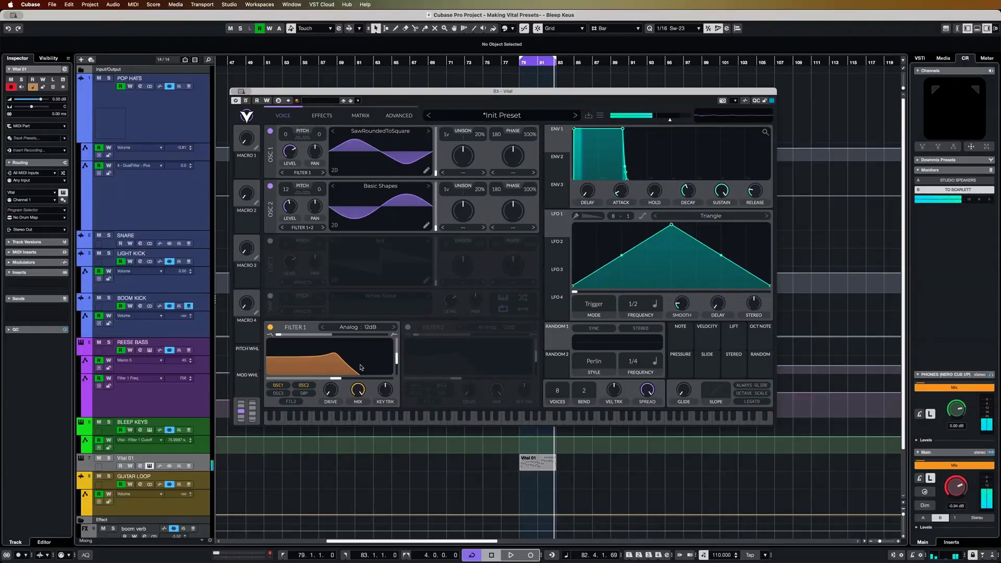
Open the Vital 01 MIDI part in the Key Editor and play it from its start with all notes in view
double_click(538, 469)
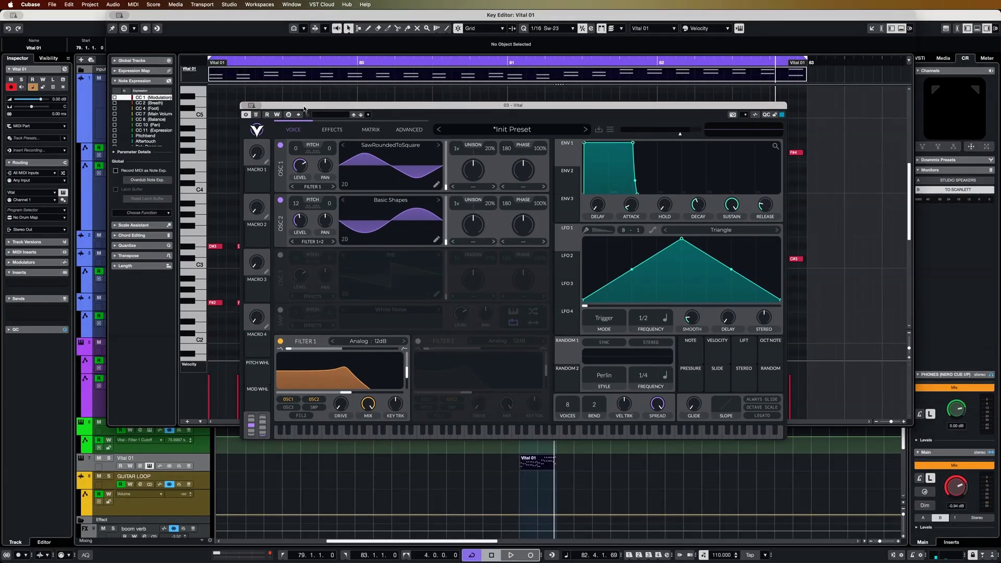
left_click_drag(294, 94, 301, 415)
scroll(326, 292, "down", 3)
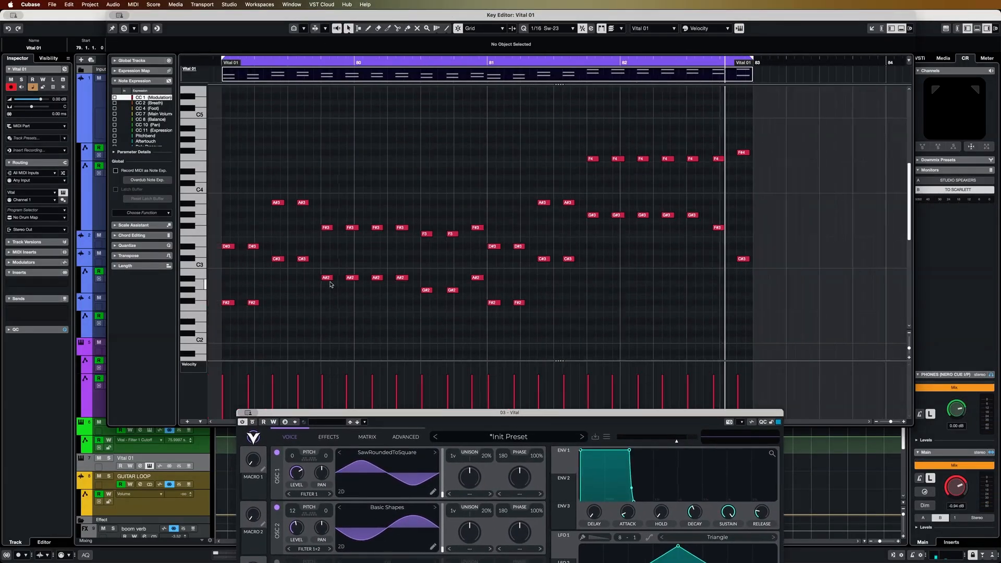
left_click(239, 77)
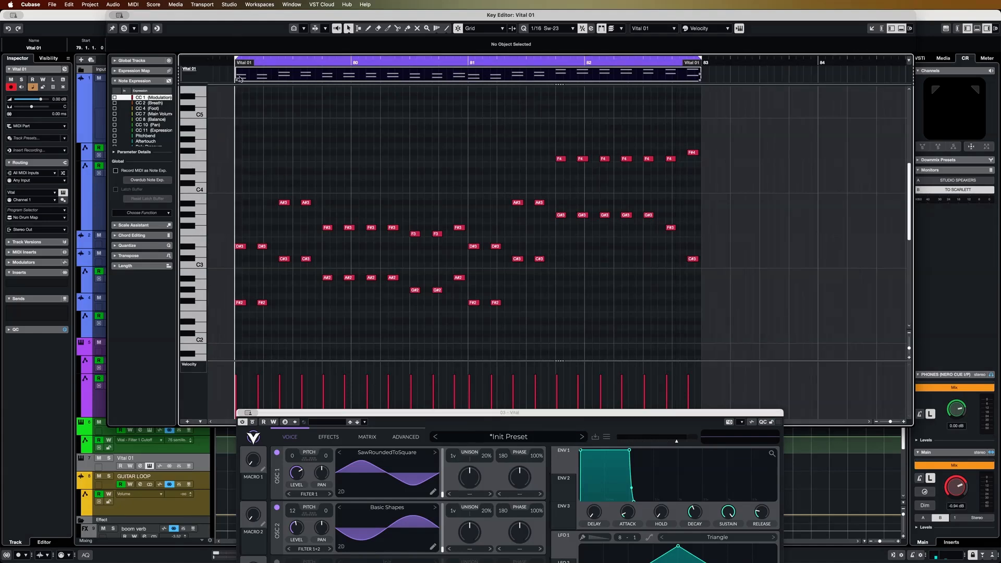
key("space")
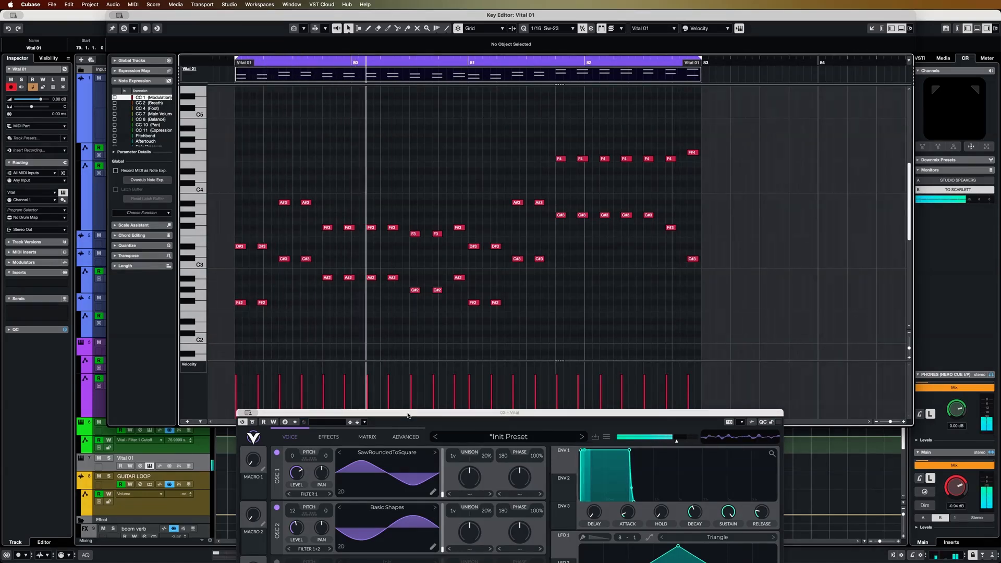
Lower oscillator 2's level further during playback and compare the sound with that oscillator off and on
left_click_drag(409, 415, 413, 183)
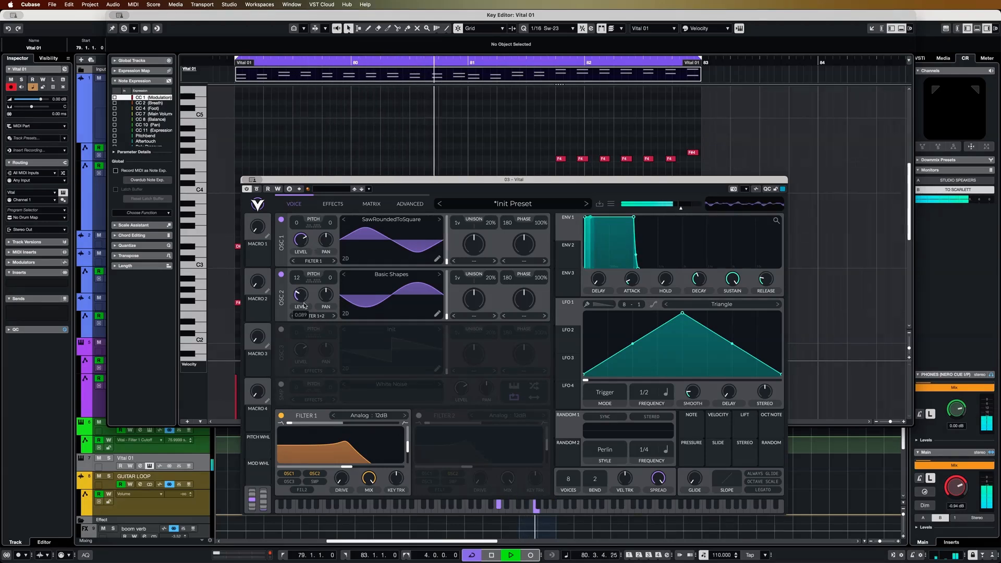
left_click_drag(301, 295, 302, 303)
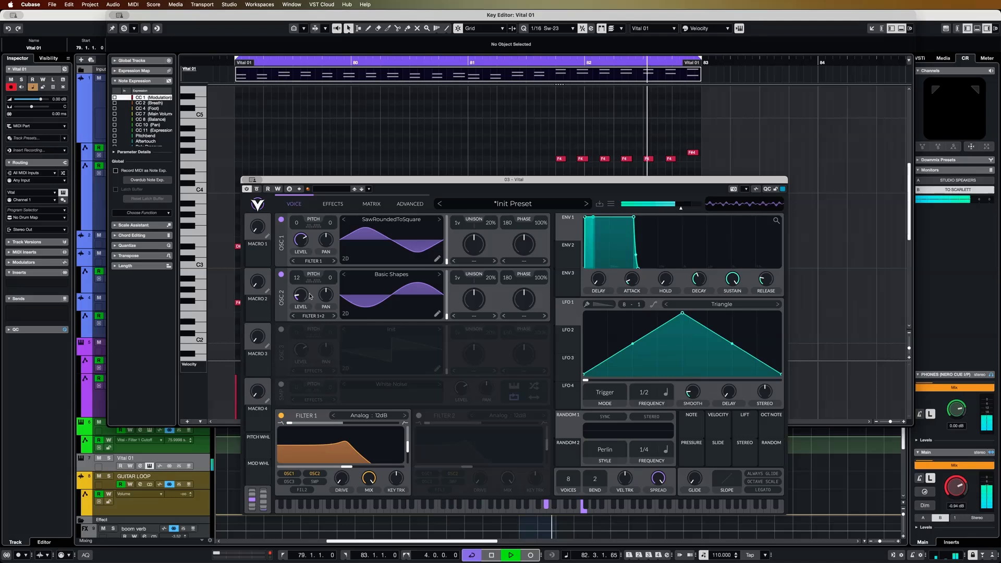
left_click(282, 277)
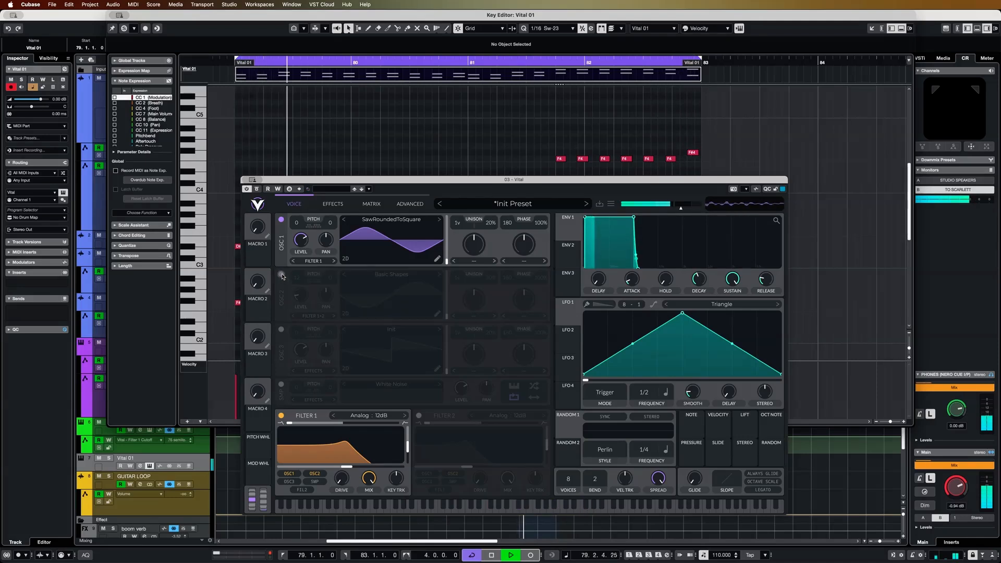
left_click(282, 276)
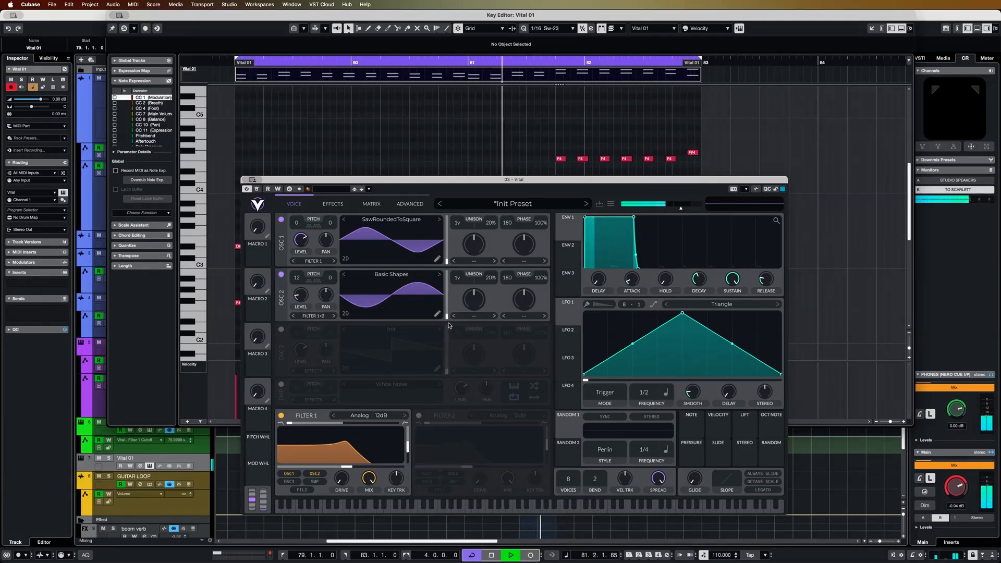
Add a Delay effect and, while playing the part from its start, reduce its feedback and mix and raise its cutoff
left_click(333, 204)
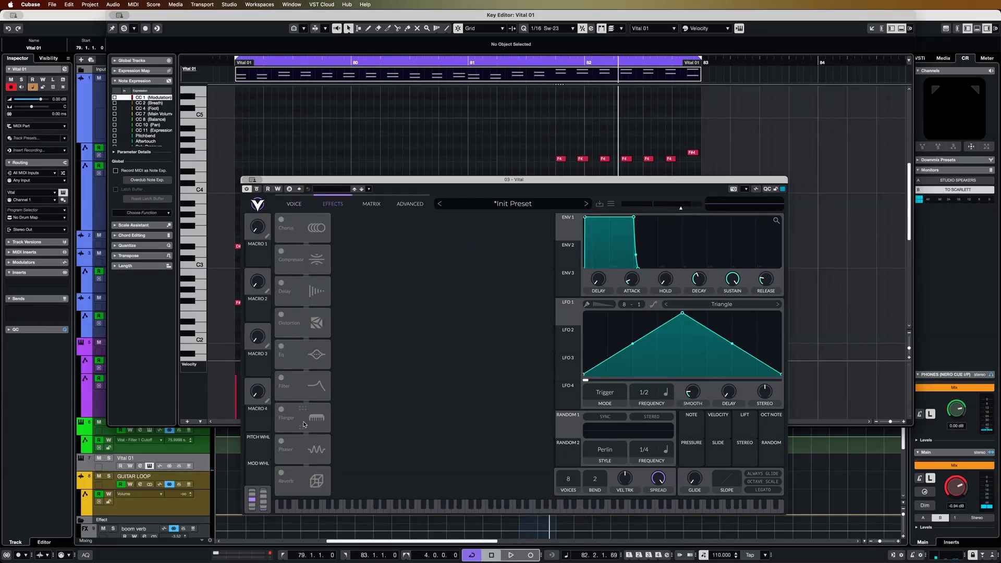
left_click(280, 285)
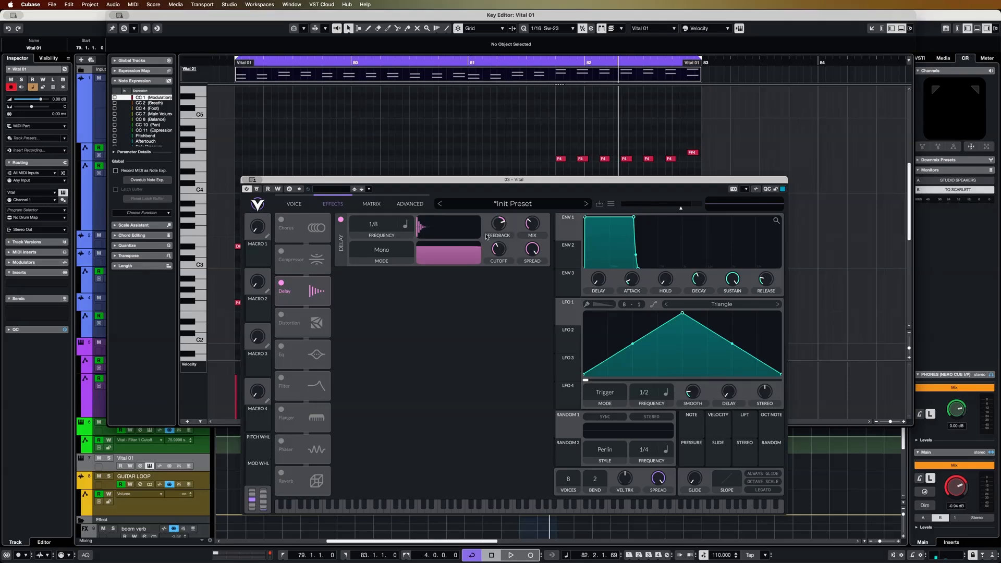
left_click_drag(438, 185, 427, 323)
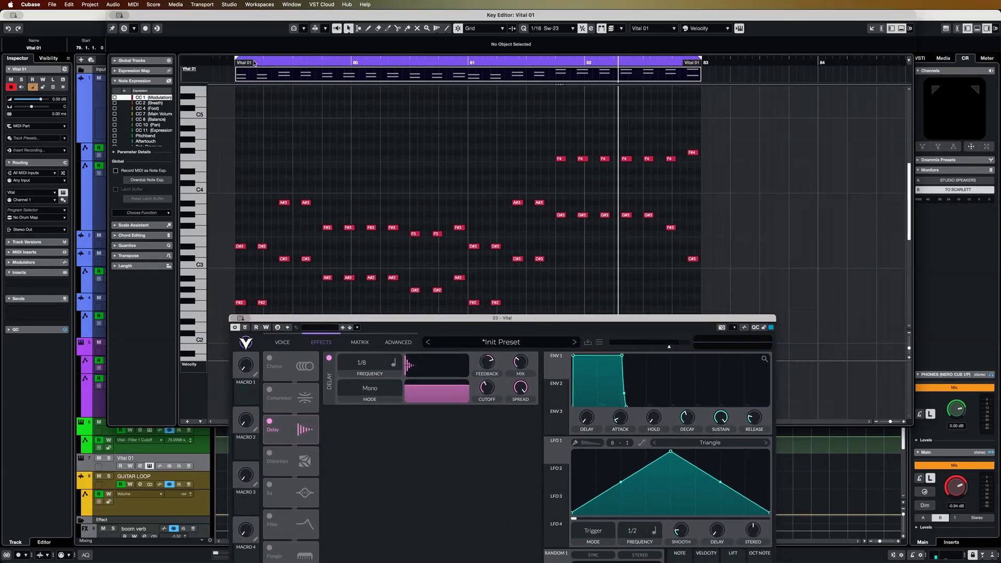
left_click(238, 74)
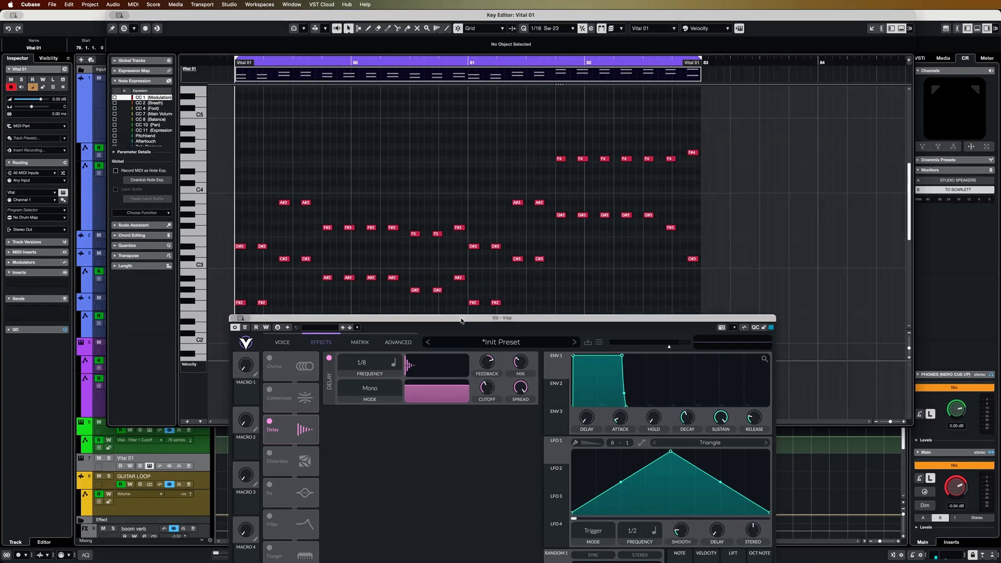
left_click_drag(459, 318, 453, 298)
key("space")
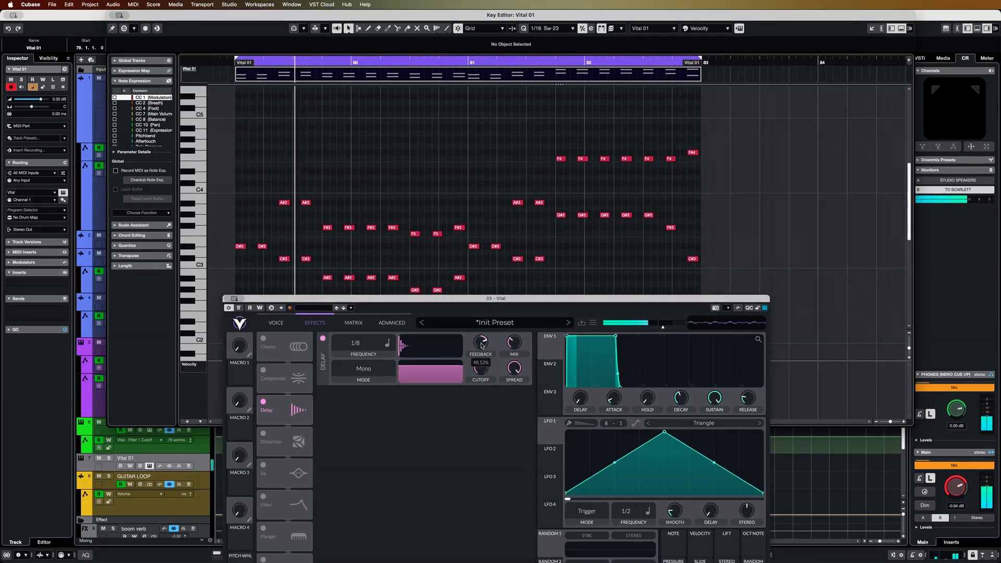
left_click_drag(481, 354, 510, 356)
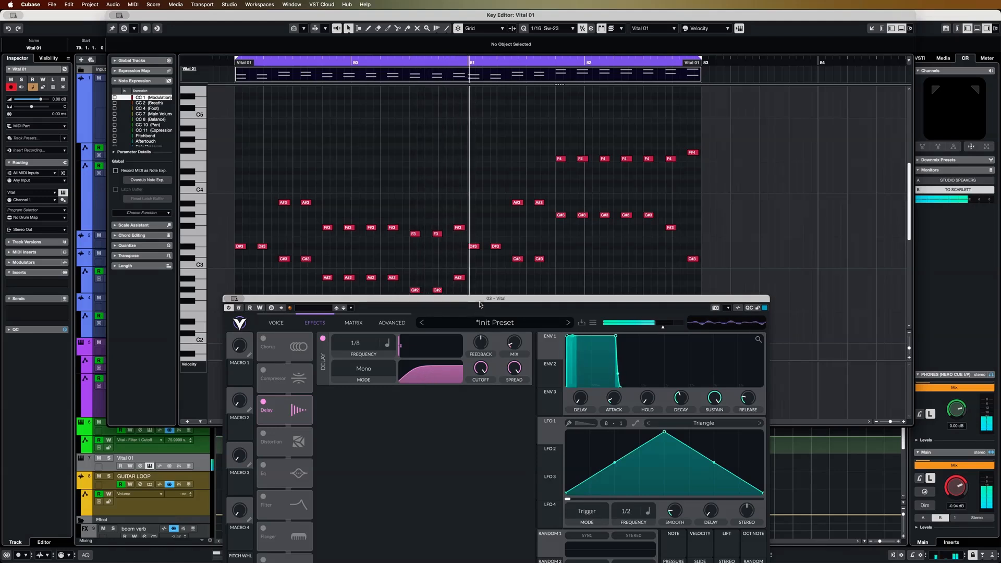
left_click_drag(483, 301, 511, 175)
key("space")
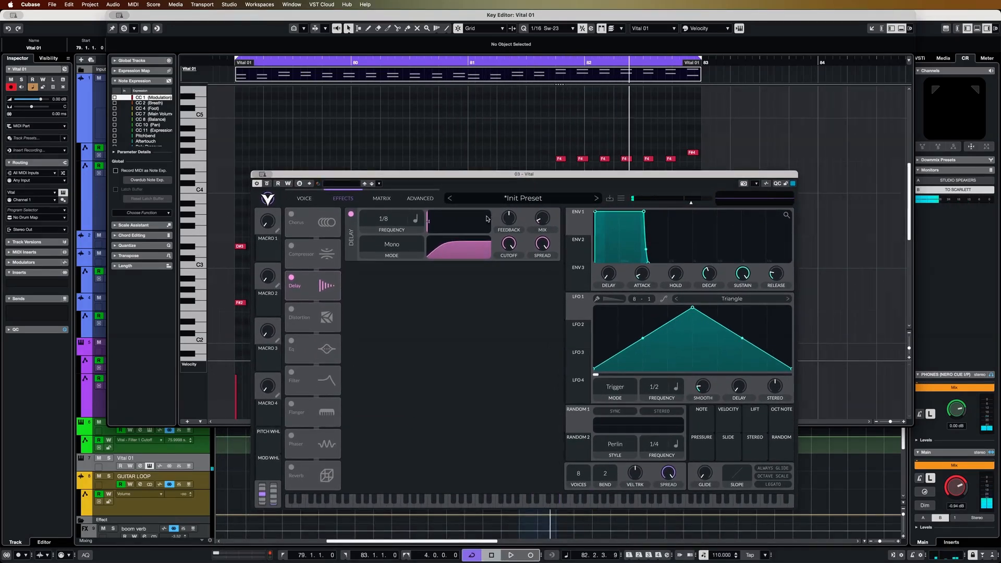
Add a Reverb effect and, during playback, flatten its high shelf and set its mix to about 25%
left_click(292, 468)
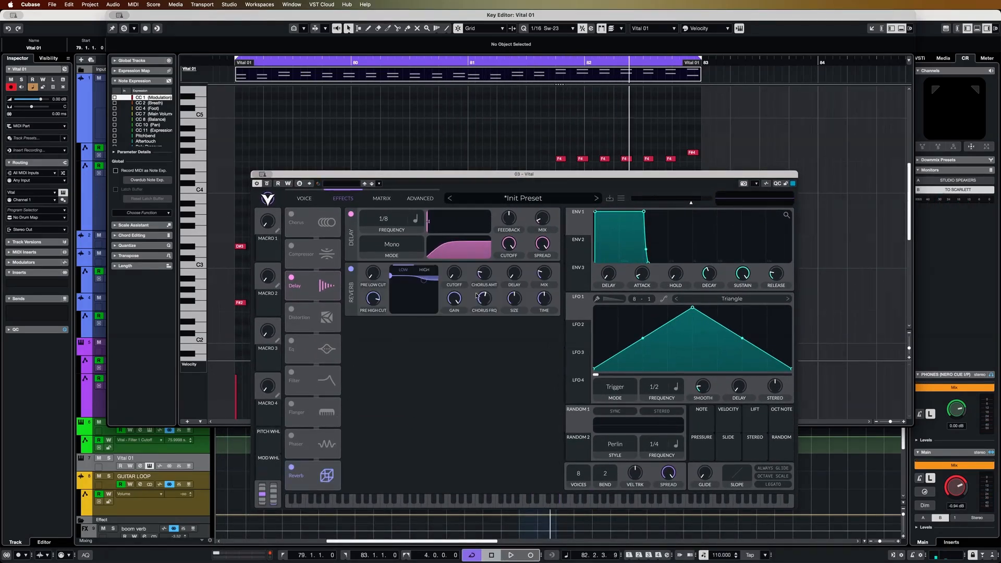
key("space")
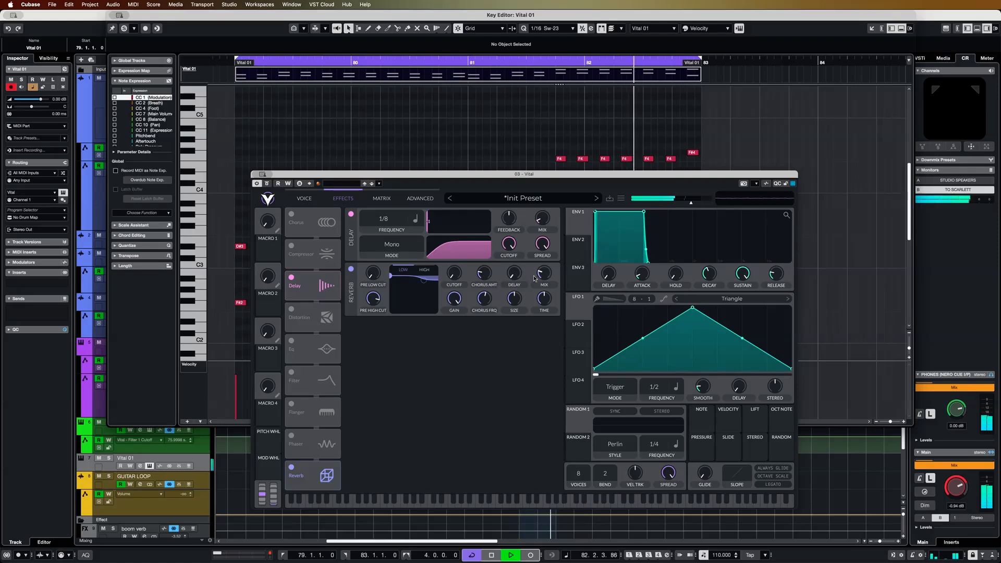
mouse_move(544, 278)
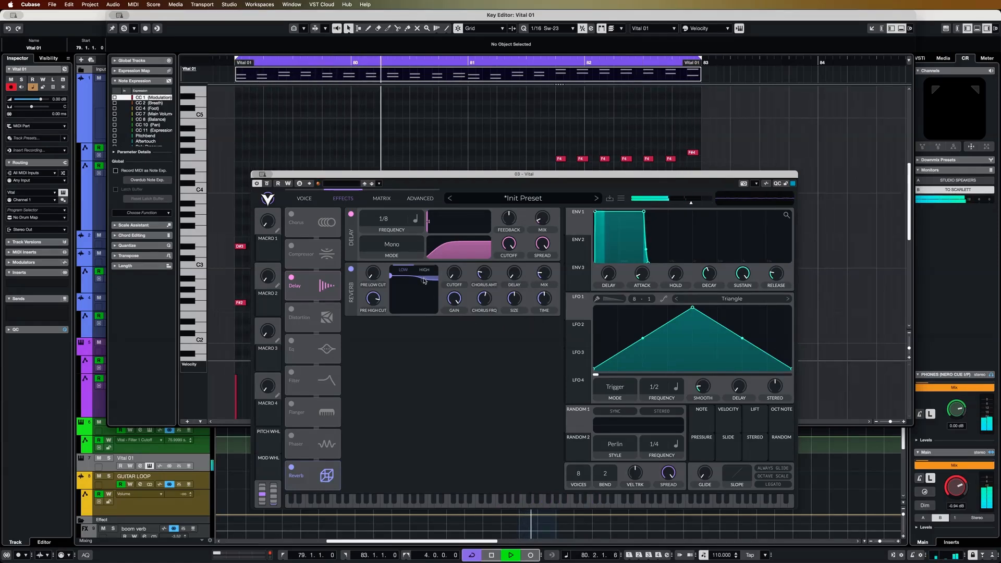
left_click_drag(424, 280, 426, 275)
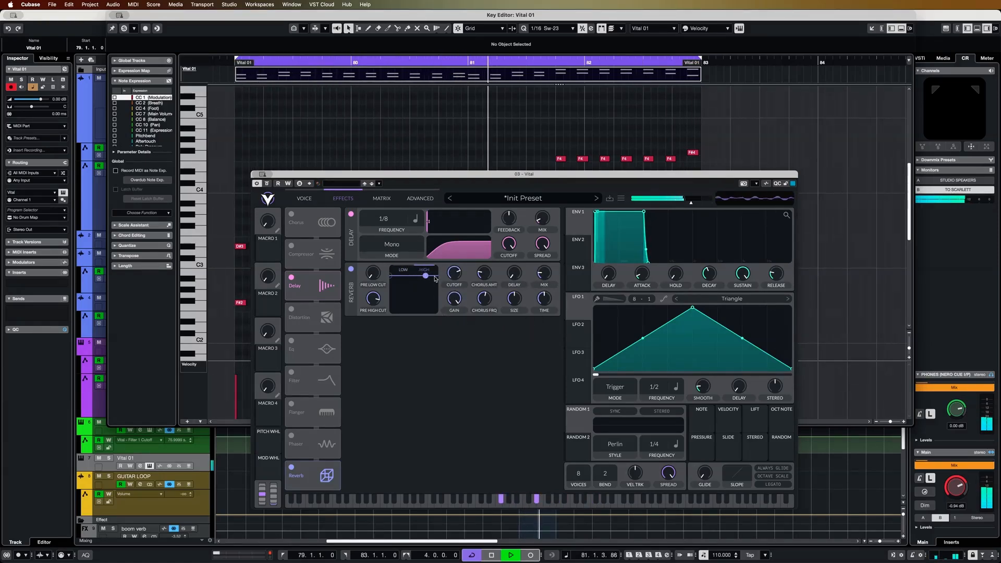
left_click_drag(543, 279, 520, 301)
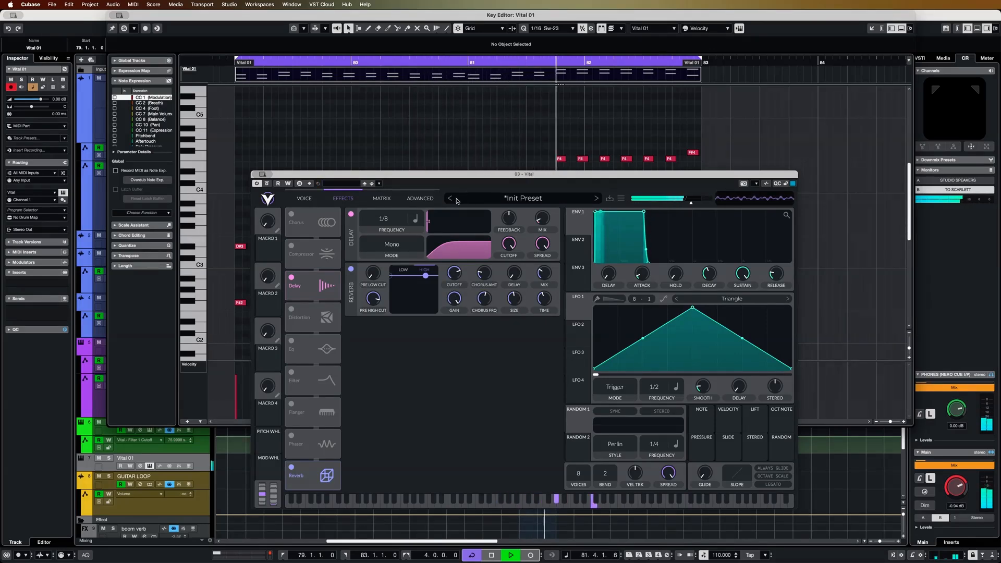
left_click_drag(477, 177, 500, 131)
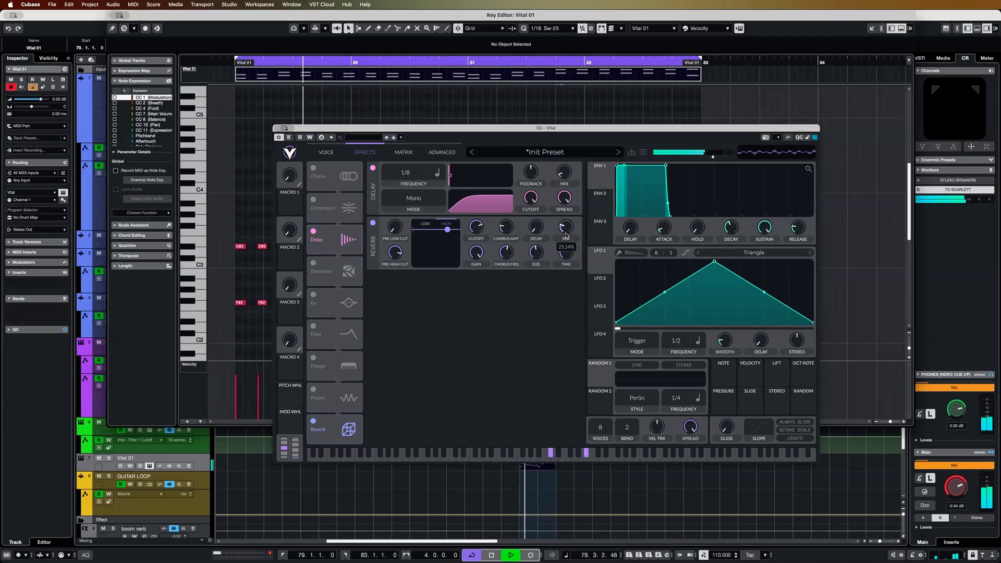
Set the reverb's low shelf to about 160 Hz with a gain cut of about 2.4 dB, and stop playback
left_click_drag(451, 230, 431, 240)
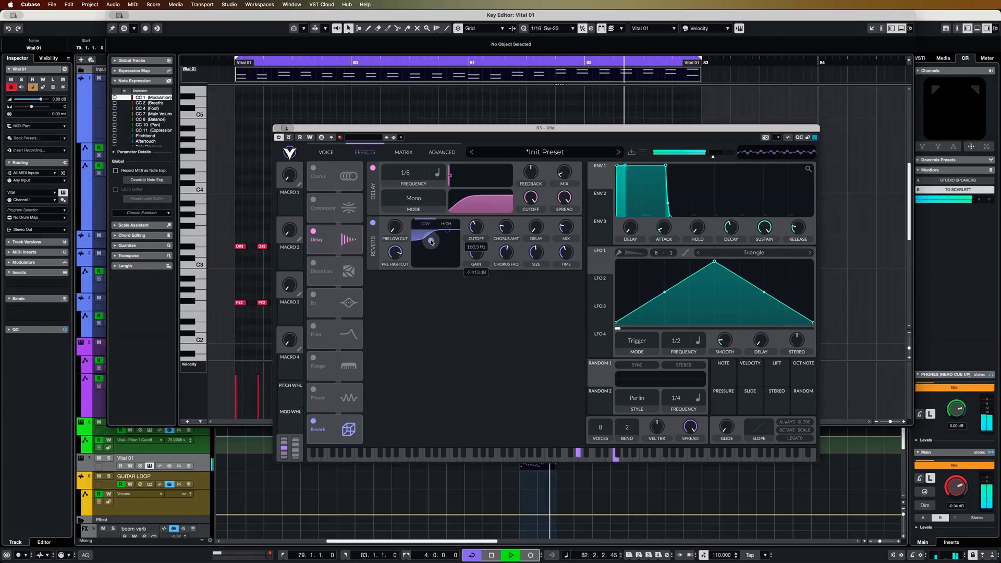
left_click_drag(430, 241, 432, 242)
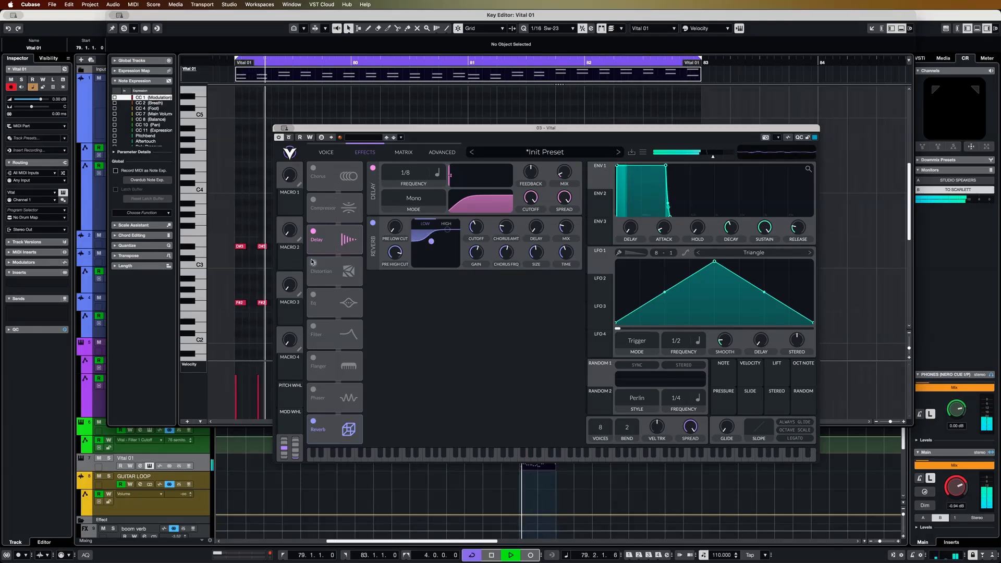
key("space")
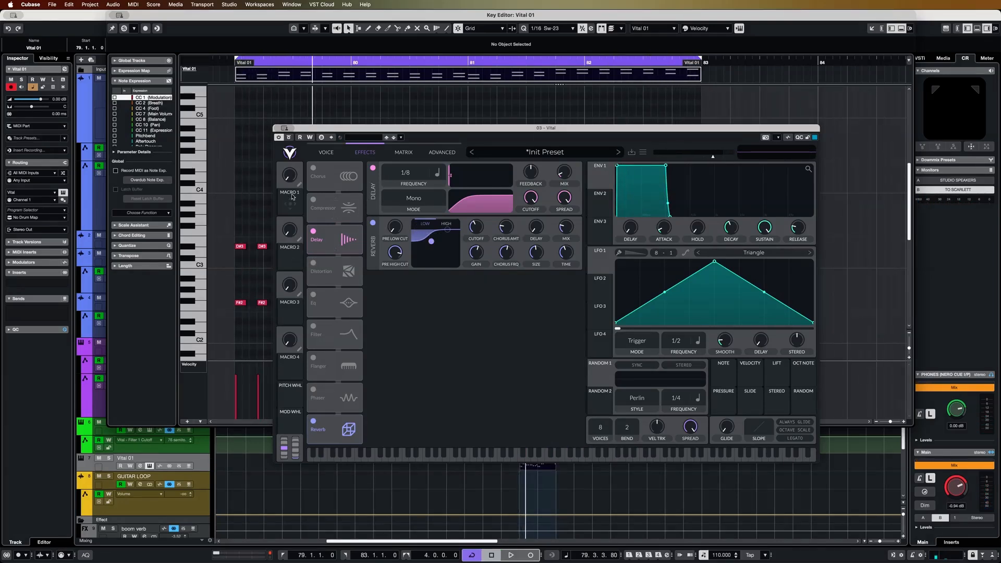
Map Macro 1 to oscillator 1's wavetable position, name it SINE SQUARE, and audition its range before returning it to zero
left_click(326, 153)
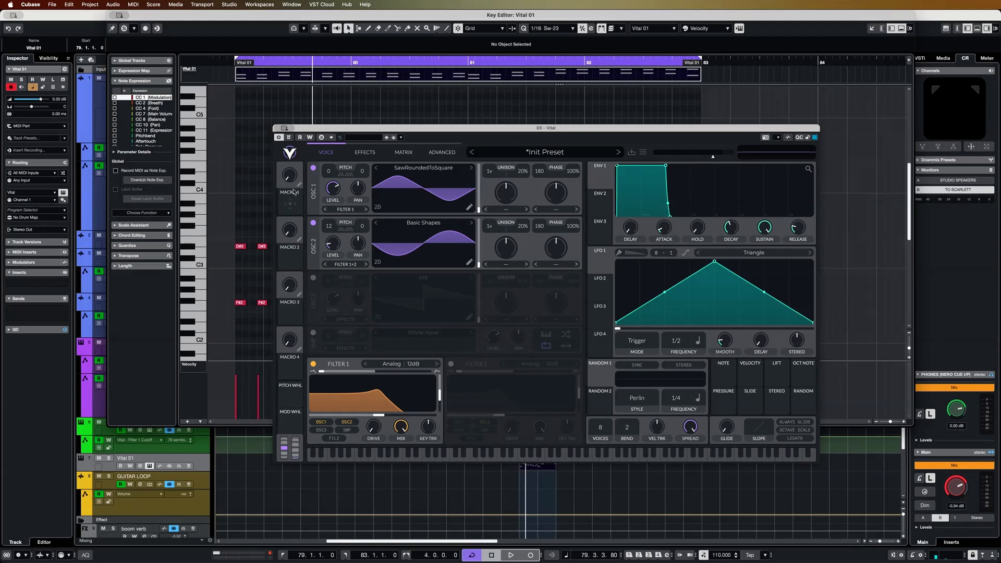
left_click_drag(290, 203, 468, 189)
left_click_drag(291, 181, 295, 163)
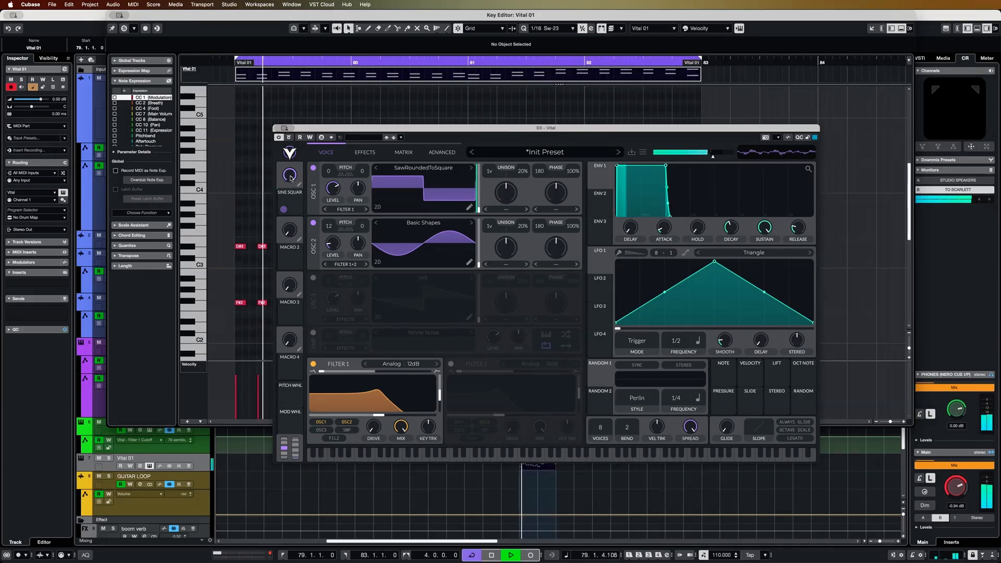
key("space")
left_click_drag(291, 177, 299, 281)
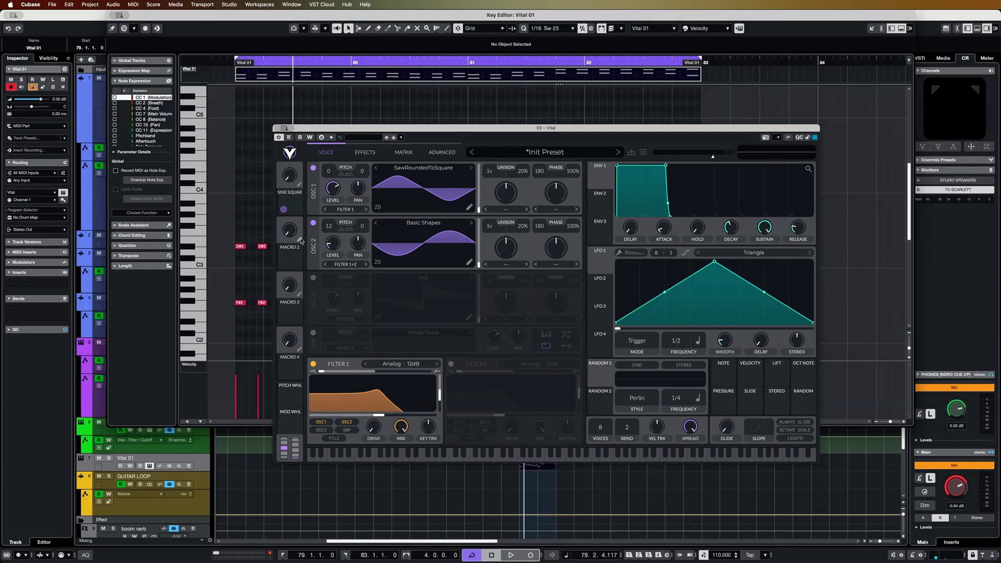
Add a Soft Clip Distortion effect at the start of the effects chain, and map Macro 2, named DISTORTION, to its drive
left_click(363, 152)
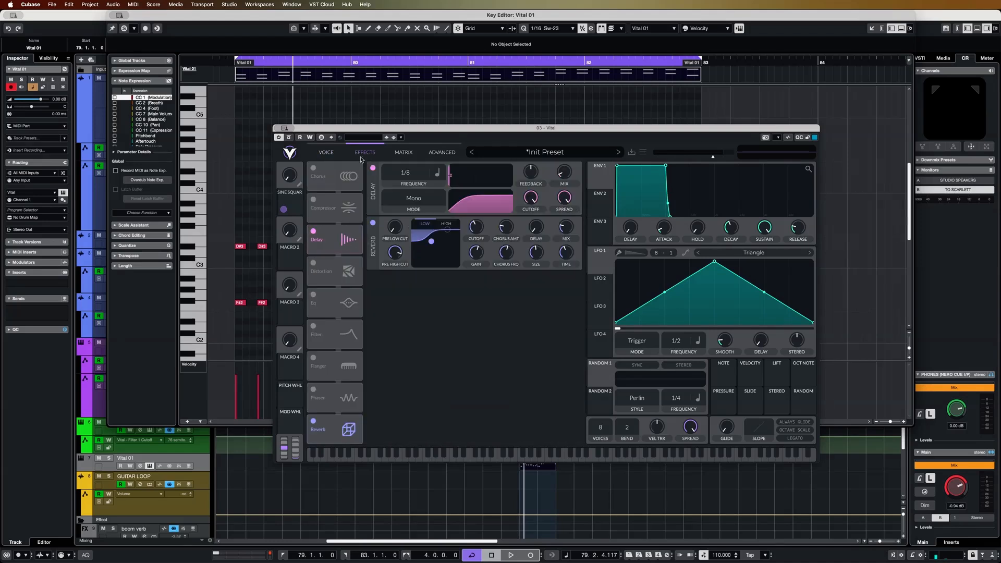
left_click(313, 264)
left_click_drag(339, 276, 331, 170)
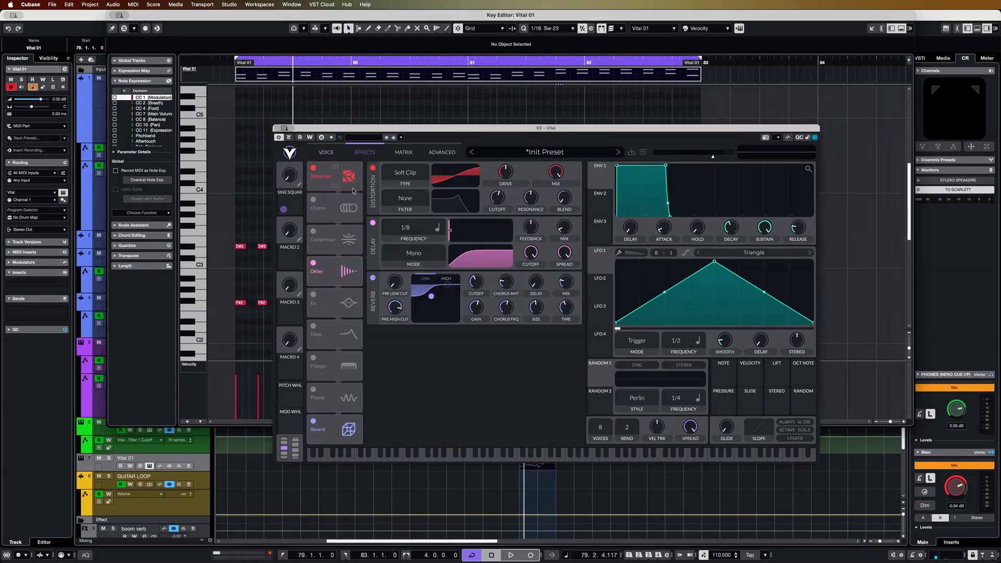
left_click_drag(286, 261, 498, 197)
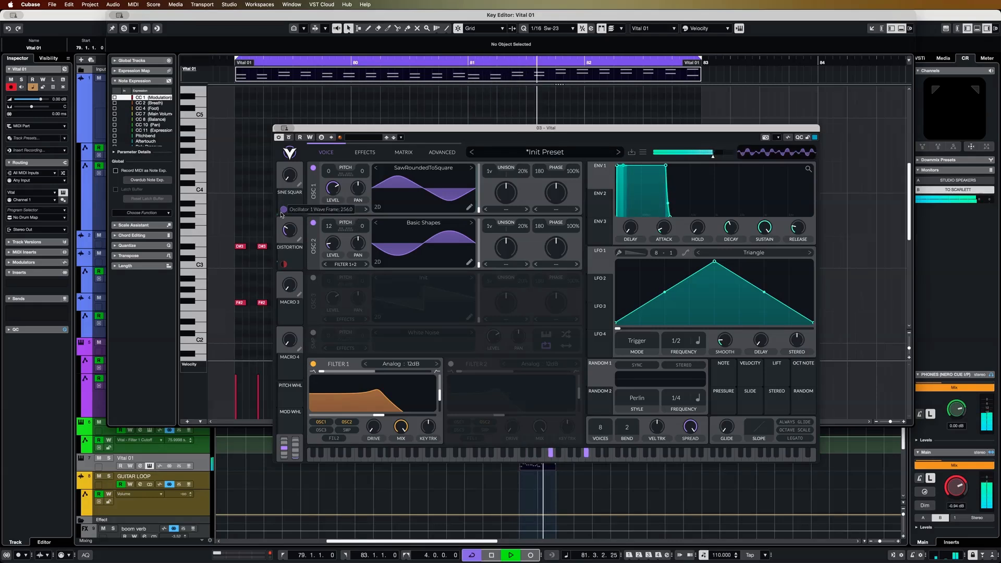
During playback, raise the SINE SQUARE macro to maximum and lower the DISTORTION macro to about 0.18 to audition them together
left_click_drag(290, 176, 290, 125)
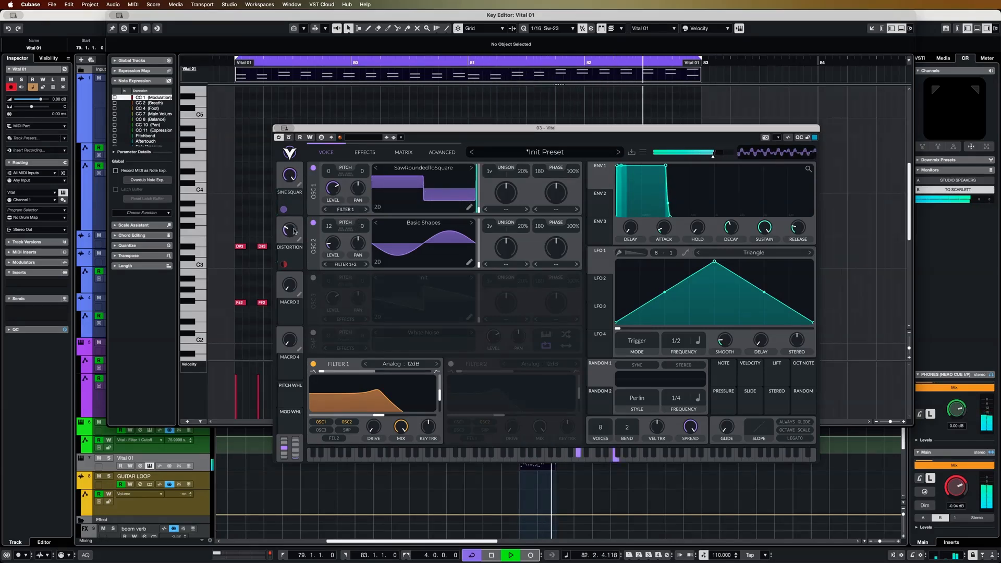
left_click_drag(292, 229, 293, 241)
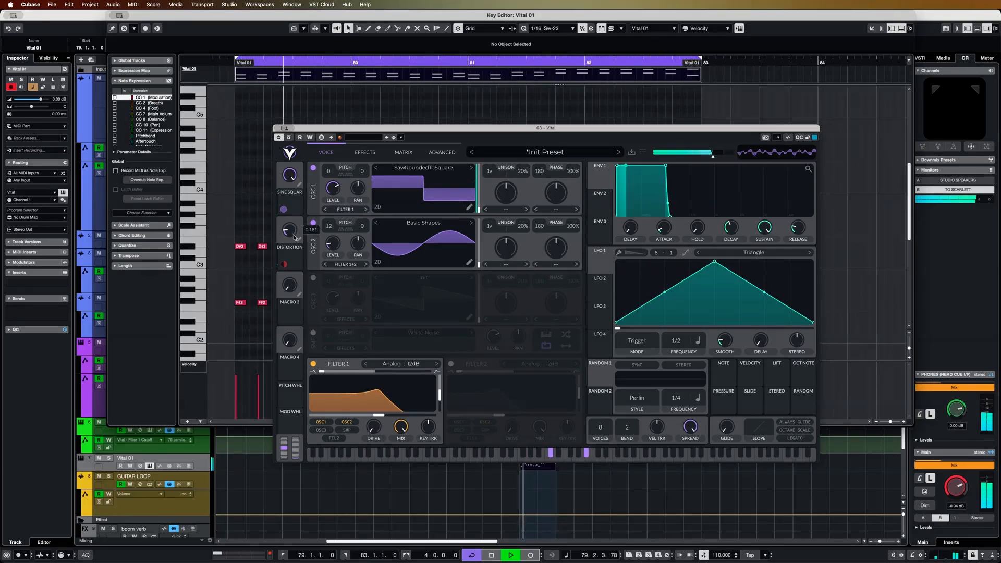
Lower the distortion's base drive, set its macro modulation amount to about 13.75, and audition the DISTORTION macro during playback
left_click(365, 153)
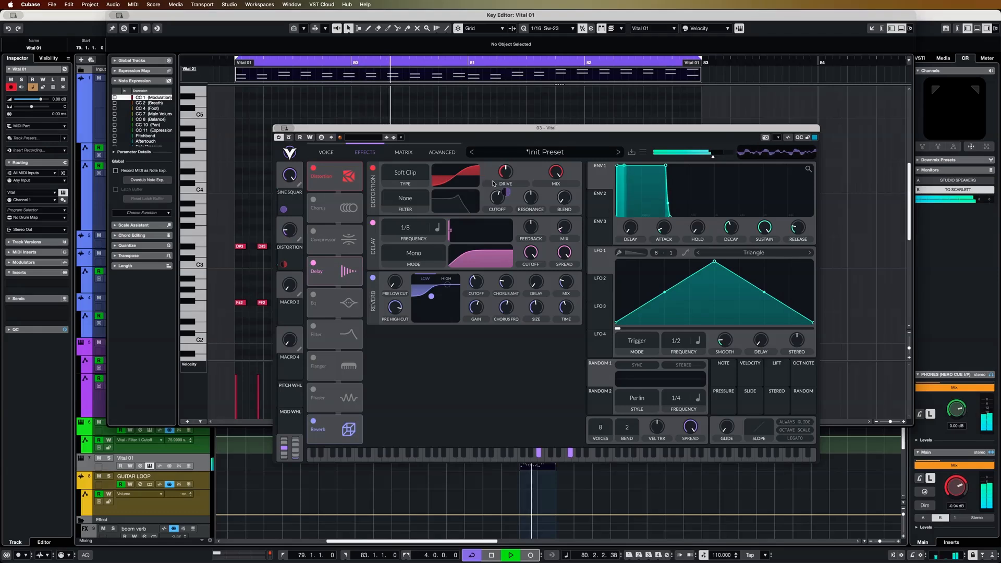
key("space")
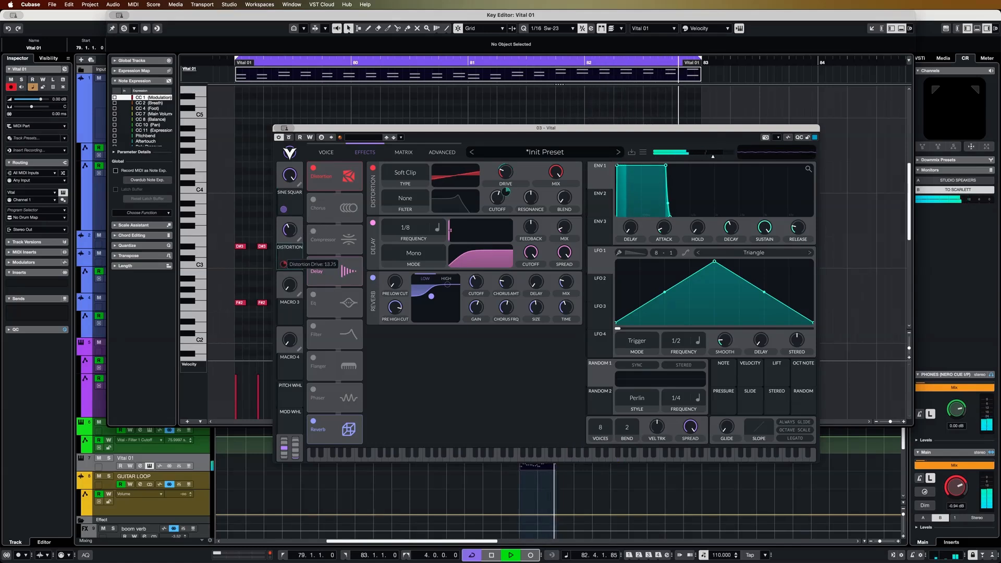
left_click_drag(291, 234, 292, 220)
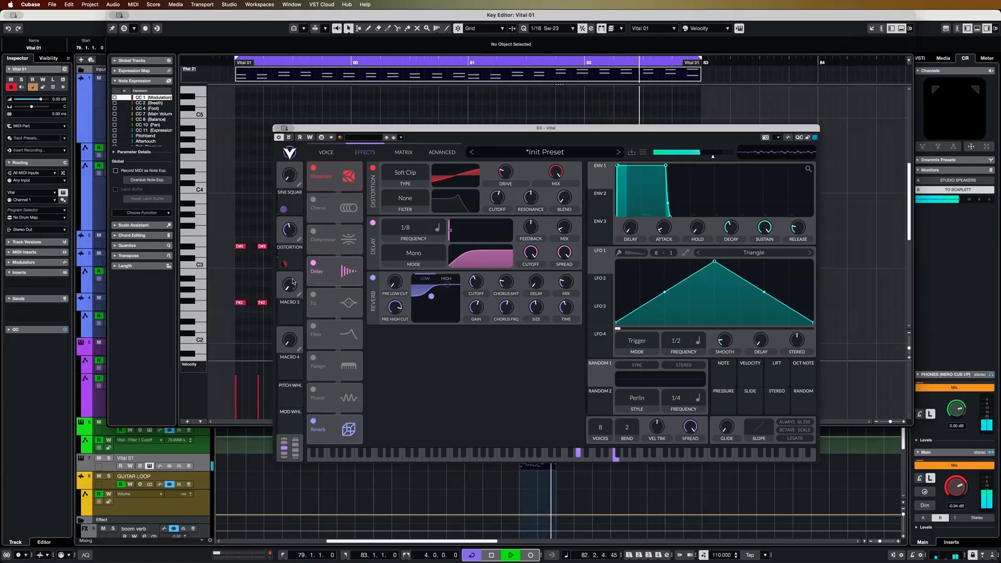
left_click_drag(293, 234, 297, 221)
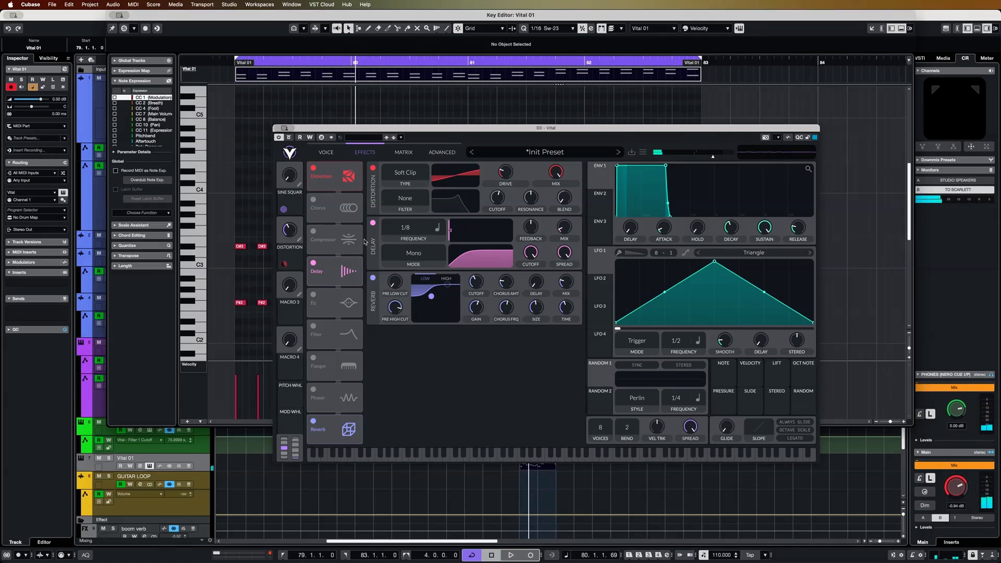
Add an EQ effect with its low band cut, and audition it while moving the SINE SQUARE macro during playback
left_click(314, 297)
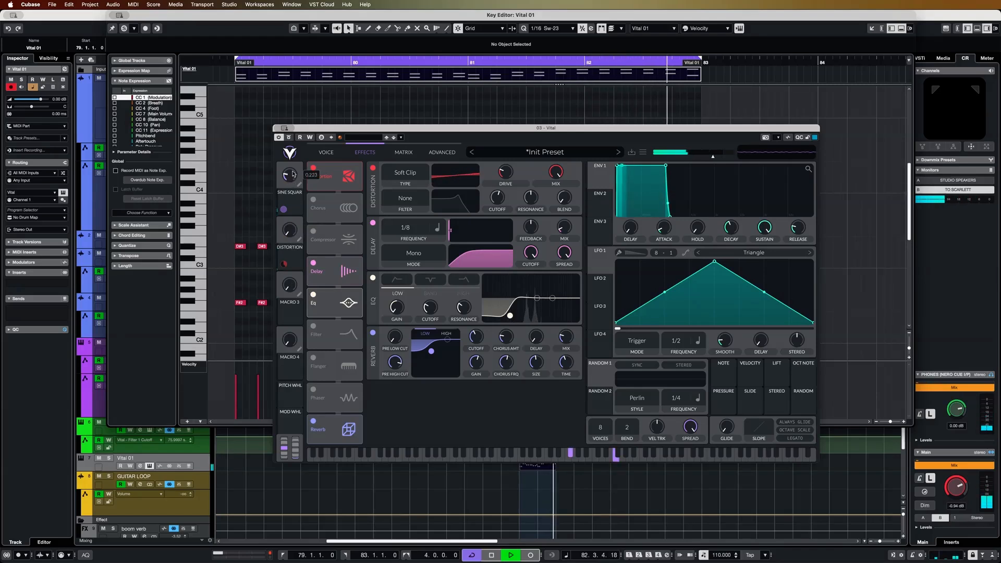
left_click_drag(295, 154, 294, 174)
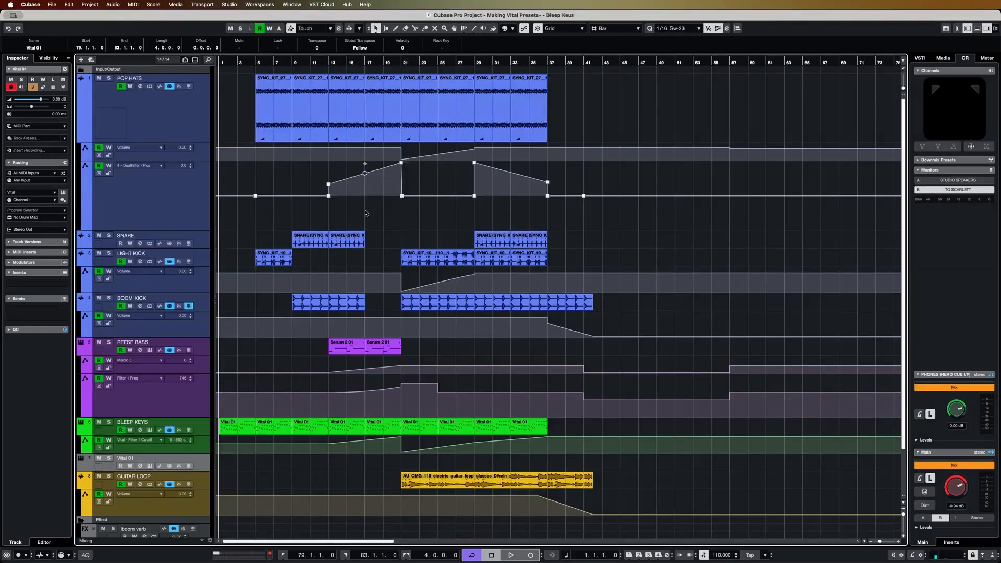
Return to the project arrangement and zoom in on its opening bars
scroll(352, 258, "up", 5, "ctrl")
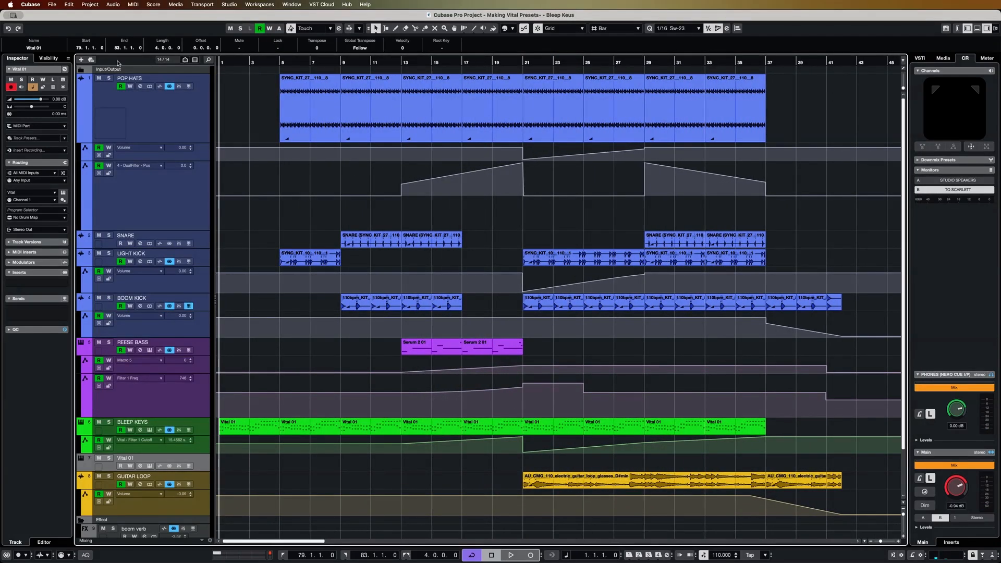